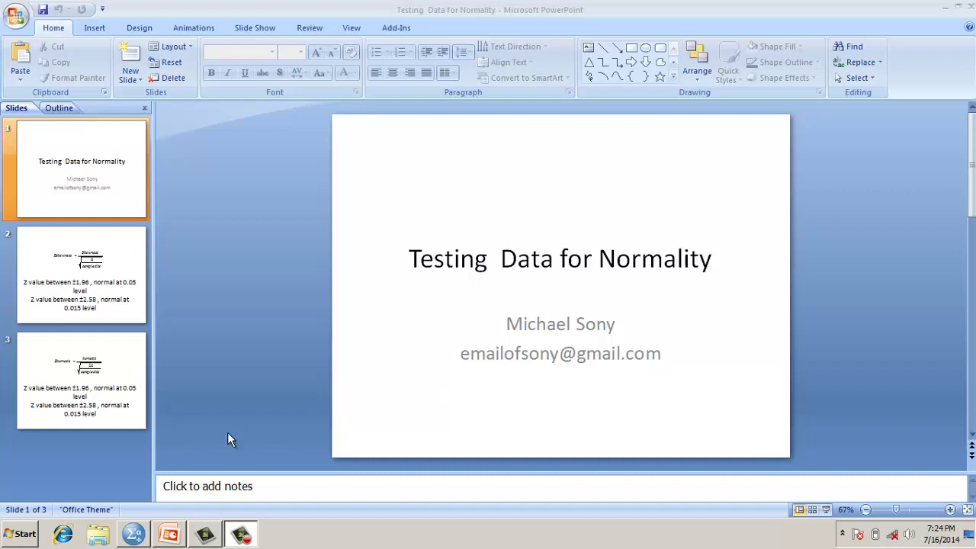
- Switch from the Testing Data for Normality slide to the SPSS dataset with timetoserve and custarrival
left_click(133, 534)
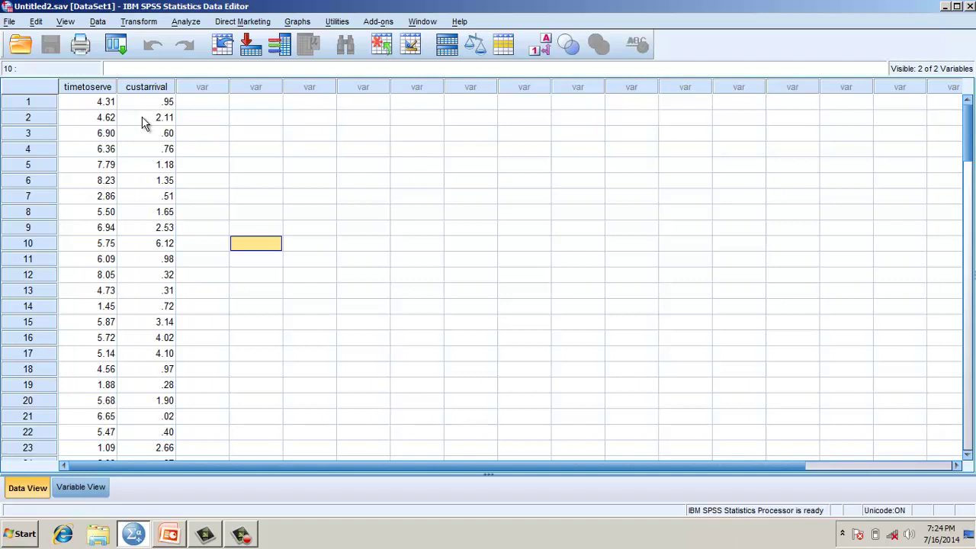
- Show the Analyze > Descriptive Statistics submenu that lists Explore
left_click(185, 21)
mouse_move(224, 53)
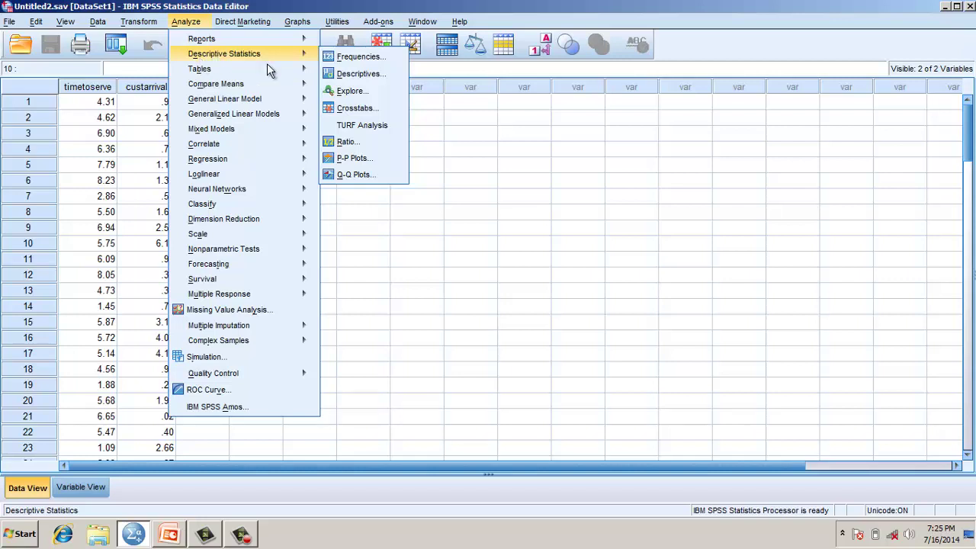
- Explore timetoserve and custarrival with descriptives, histograms and normality plots with tests
left_click(352, 92)
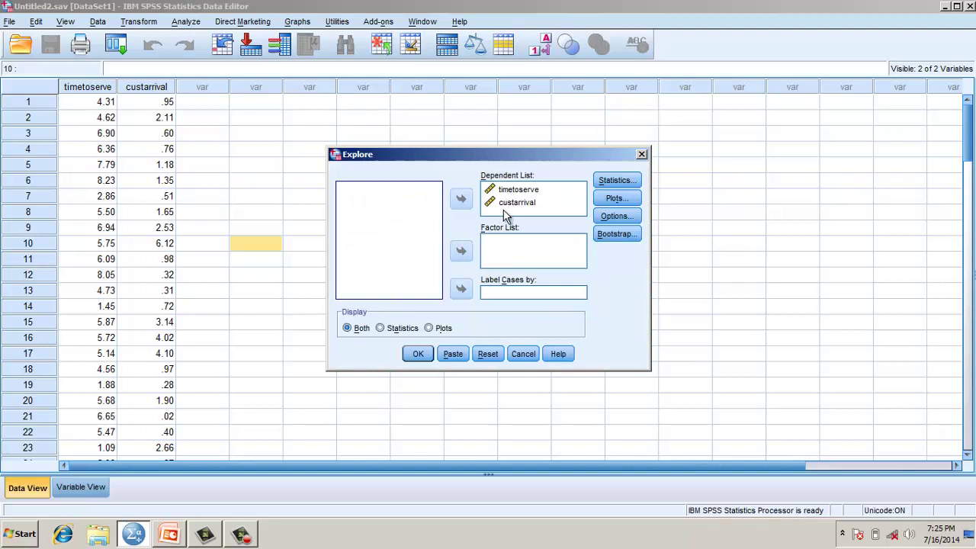
key("alt+s")
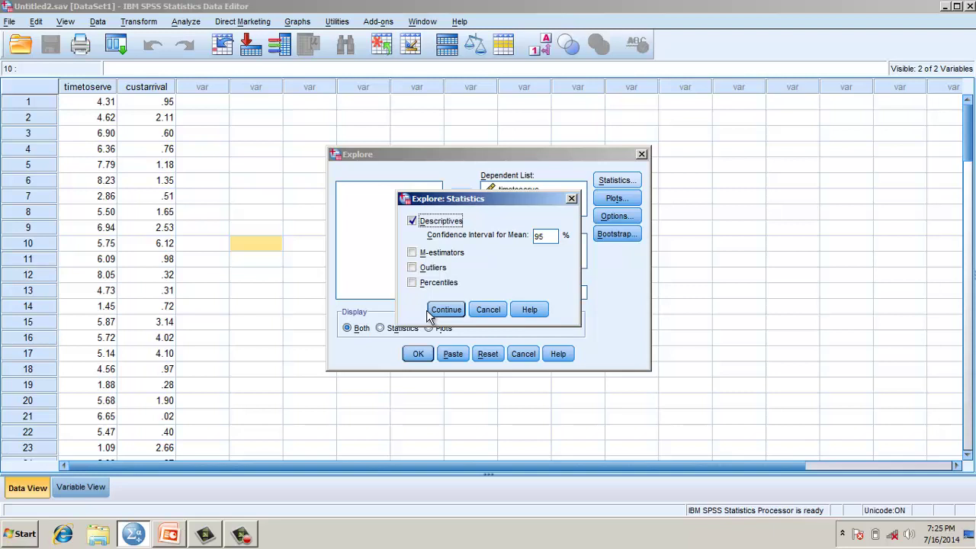
left_click(442, 310)
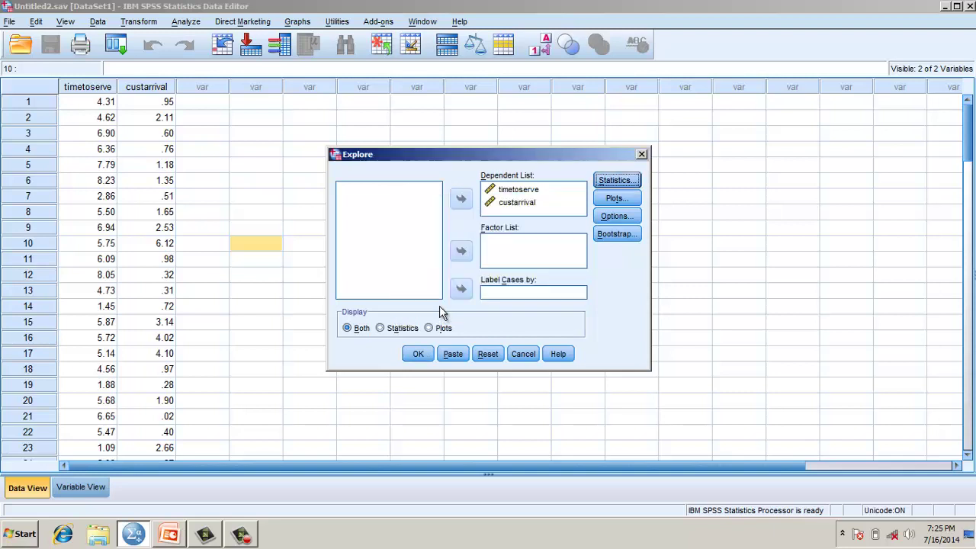
left_click(616, 197)
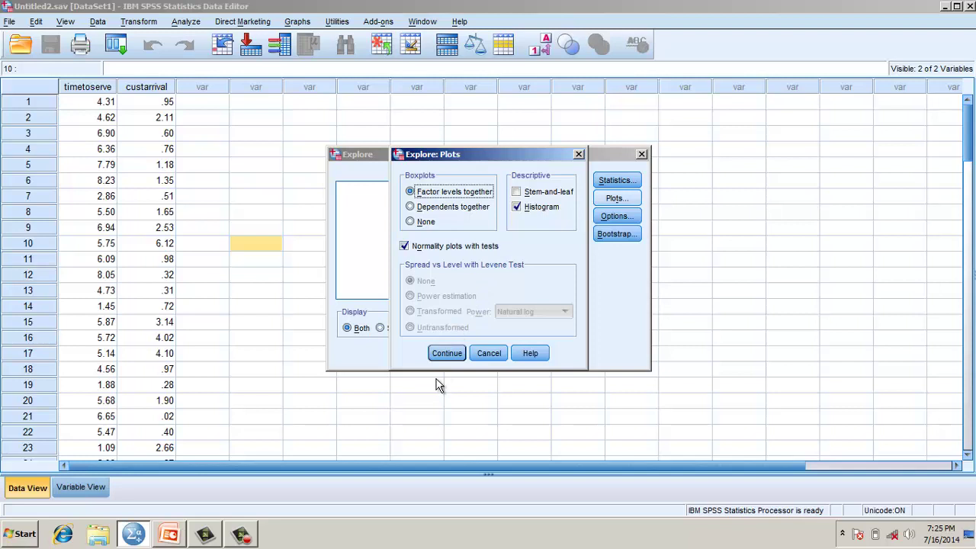
left_click(443, 353)
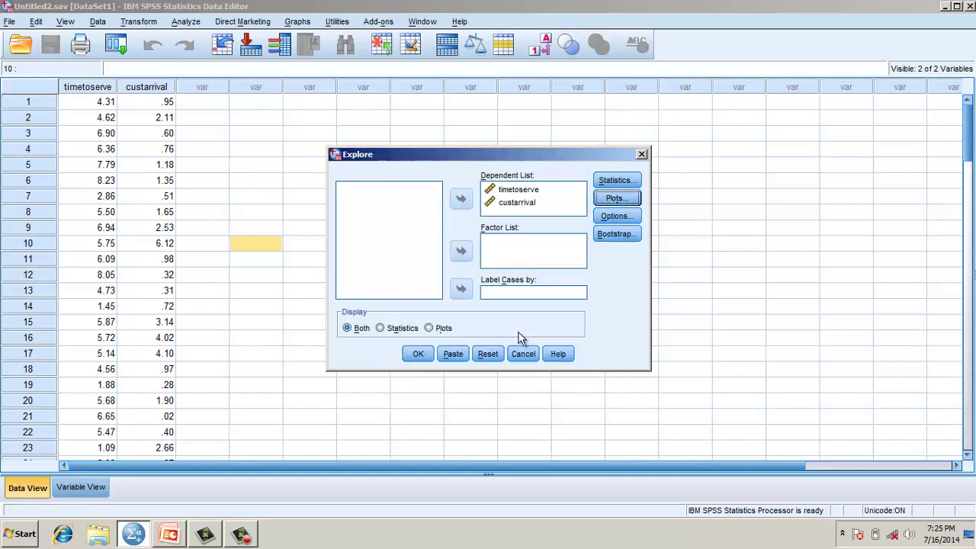
left_click(615, 216)
left_click(449, 300)
left_click(418, 354)
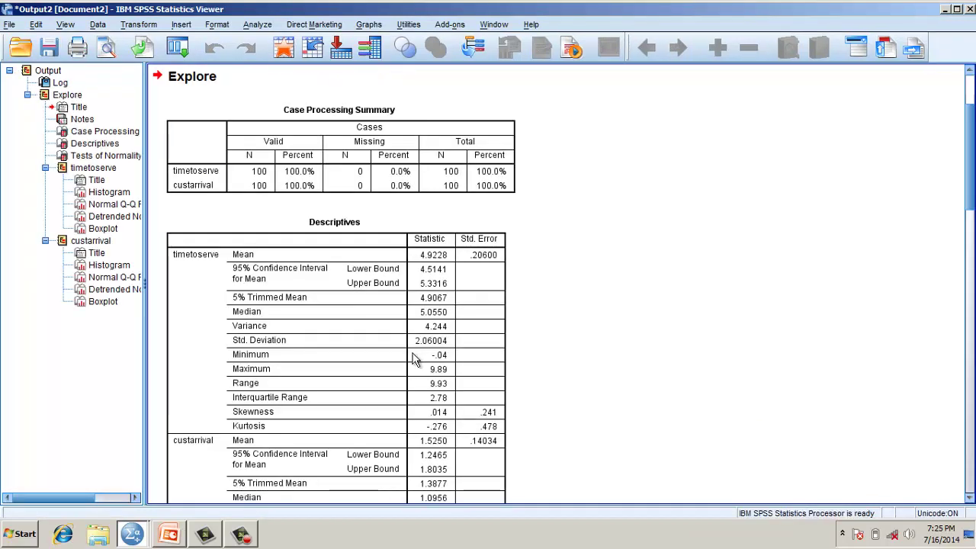
- Review the Case Processing Summary and Descriptives tables (skewness .014), then return to the slides
scroll(663, 316, "down", 3)
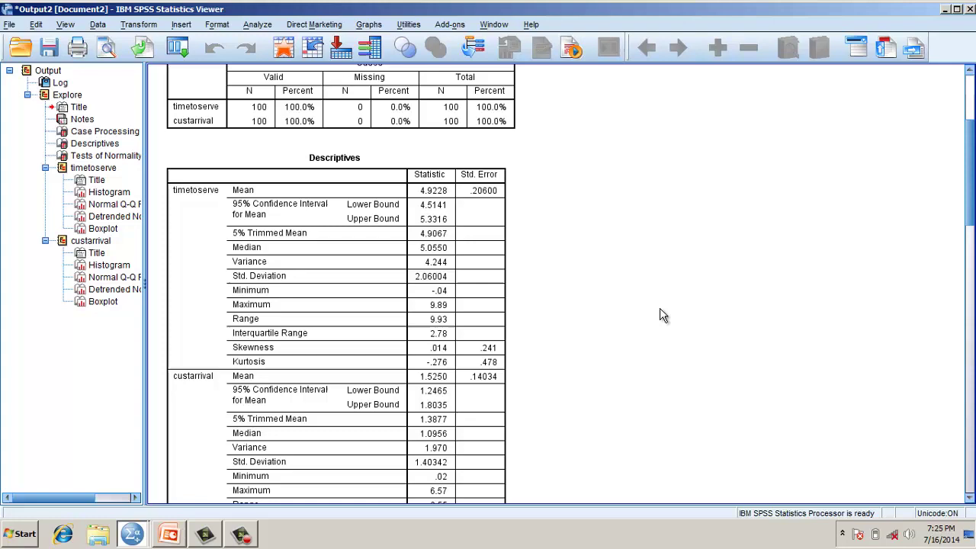
left_click(397, 293)
scroll(397, 291, "up", 3)
left_click(255, 172)
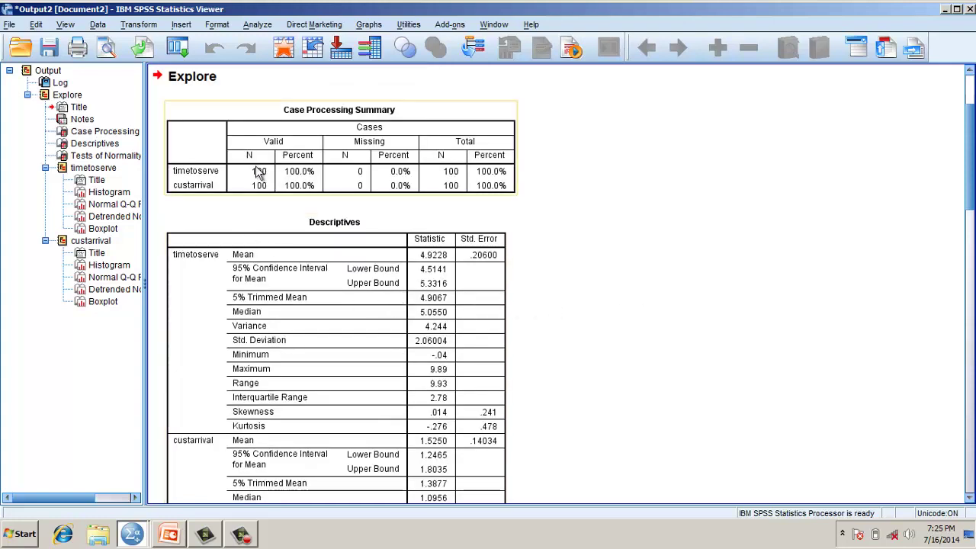
left_click(416, 221)
left_click(541, 388)
left_click(255, 360)
scroll(255, 360, "down", 3)
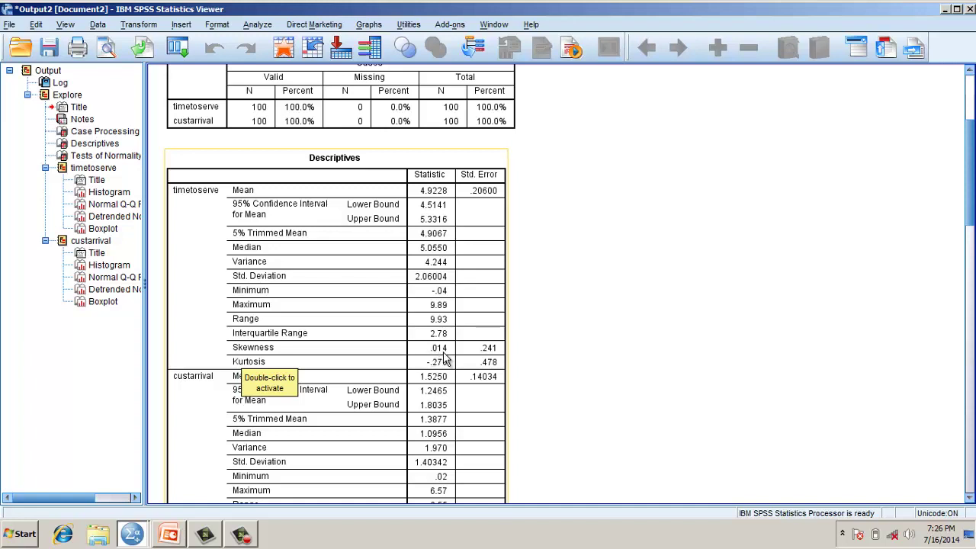
key("alt+Tab")
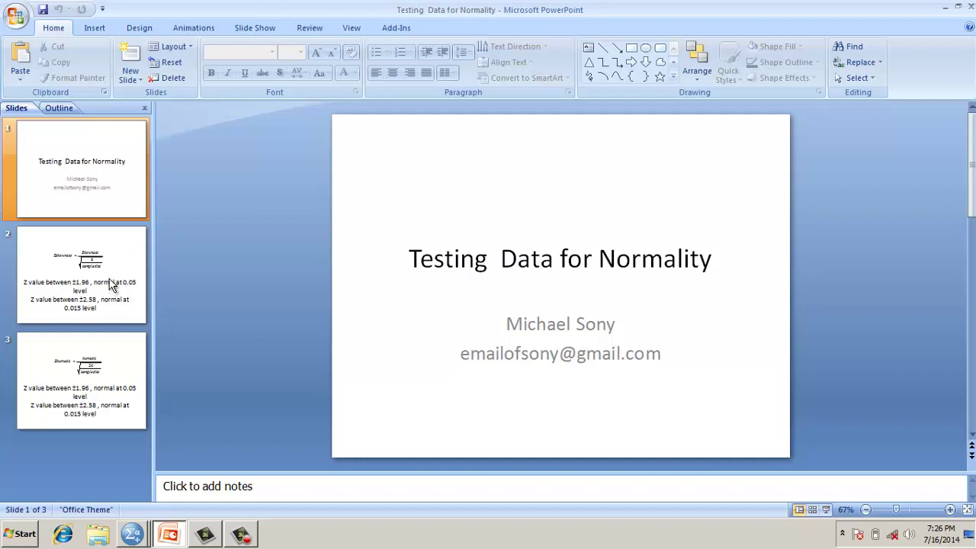
- Go from the Zskewness slide to the Zkurtosis slide, checking timetoserve kurtosis -.276 in SPSS
left_click(112, 285)
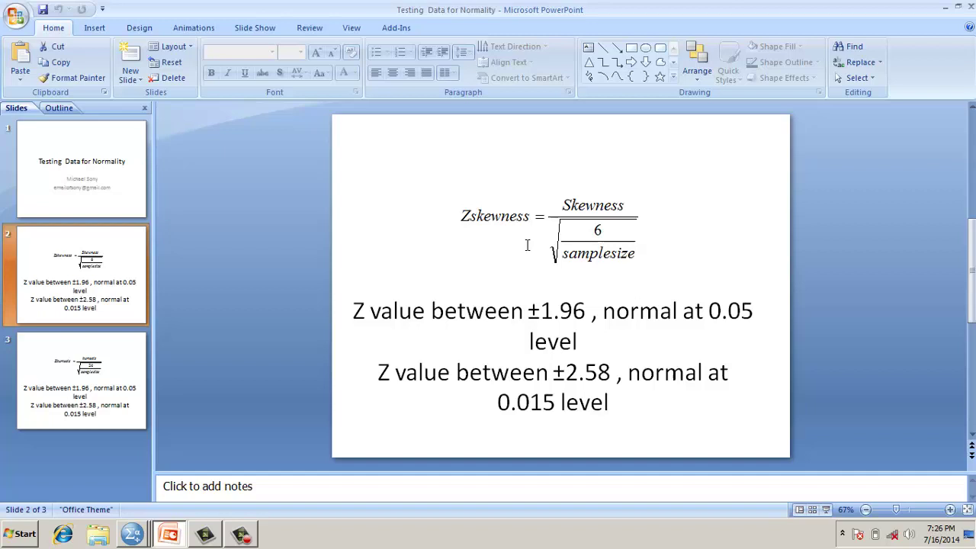
scroll(527, 245, "down", 1)
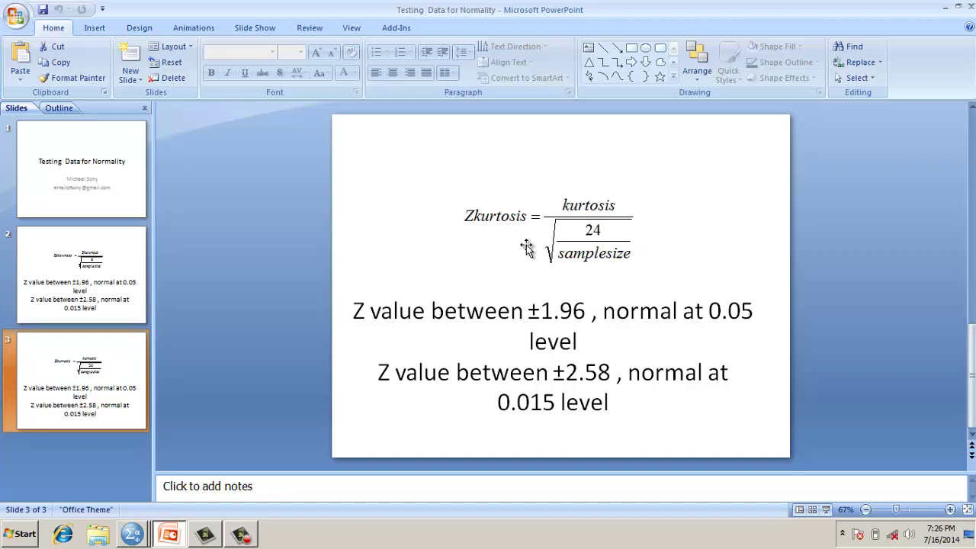
key("alt+Tab")
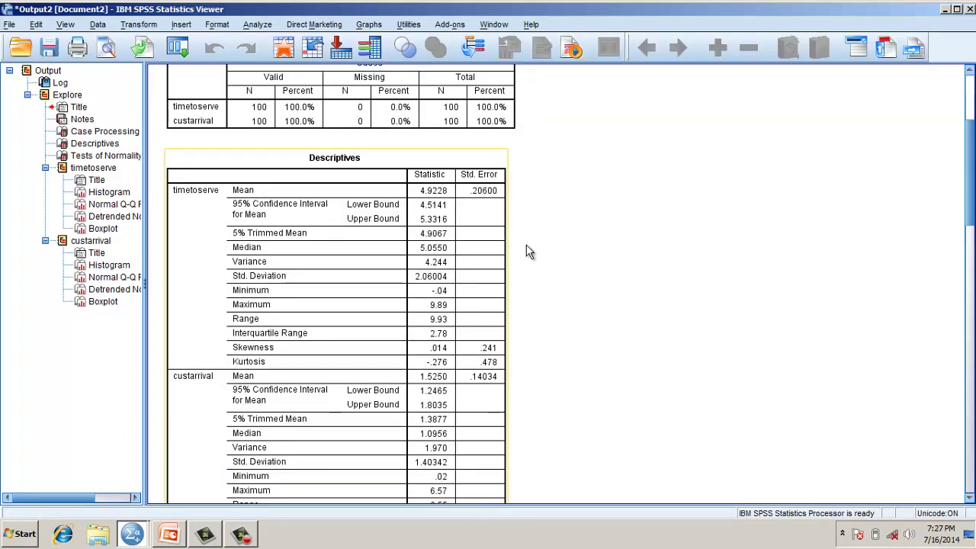
key("alt+Tab")
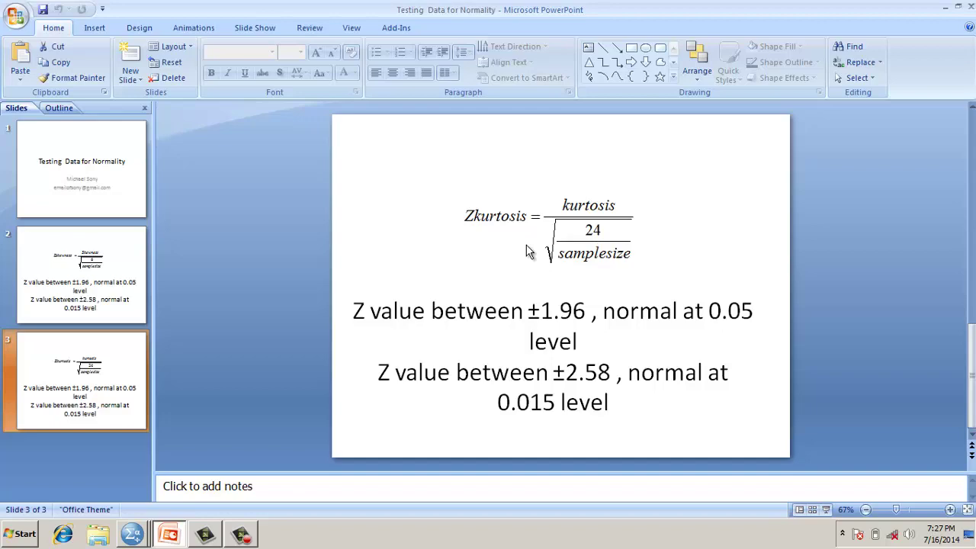
- Return to the SPSS Tests of Normality table: custarrival significant (.000), timetoserve not (.884)
key("super+3")
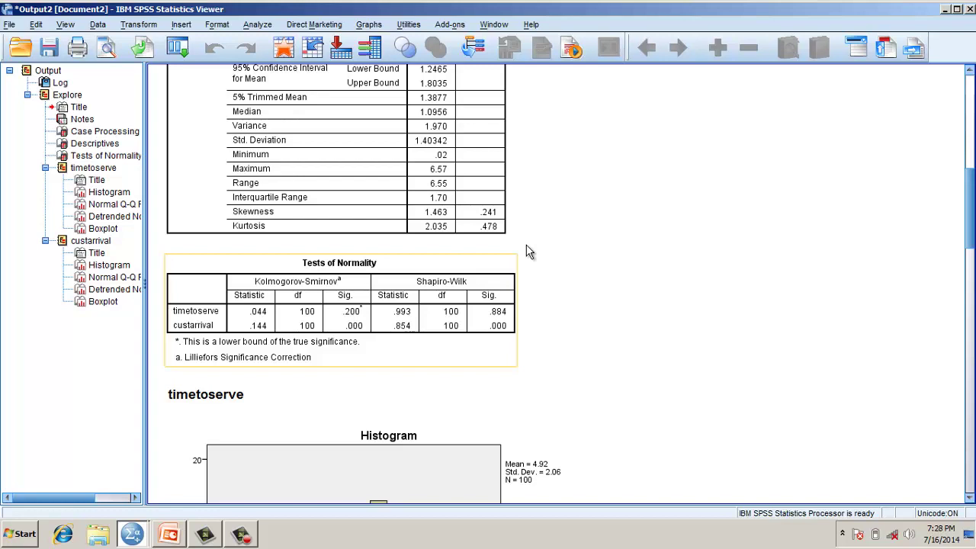
- Scroll past the timetoserve histogram to its Normal Q-Q plot, with points hugging the diagonal
scroll(530, 251, "down", 2)
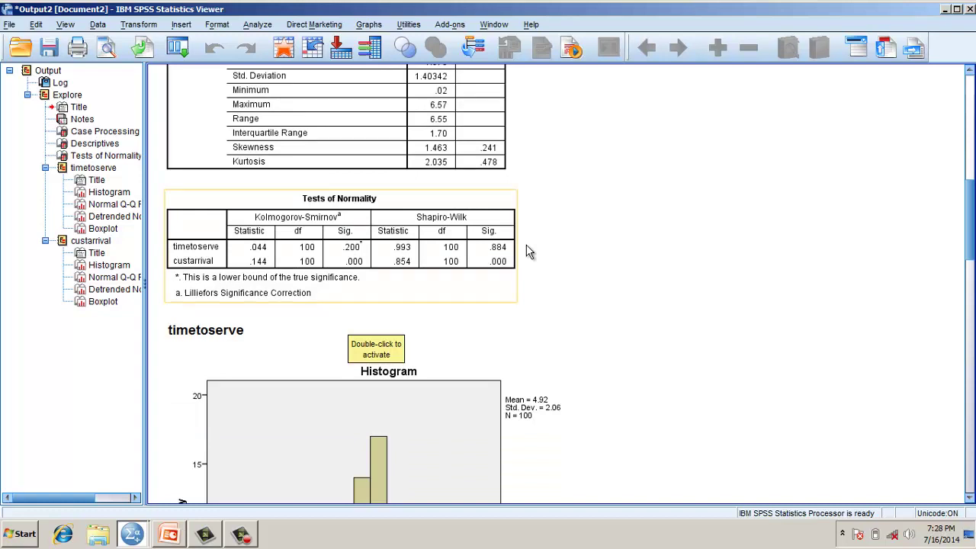
scroll(530, 252, "down", 4)
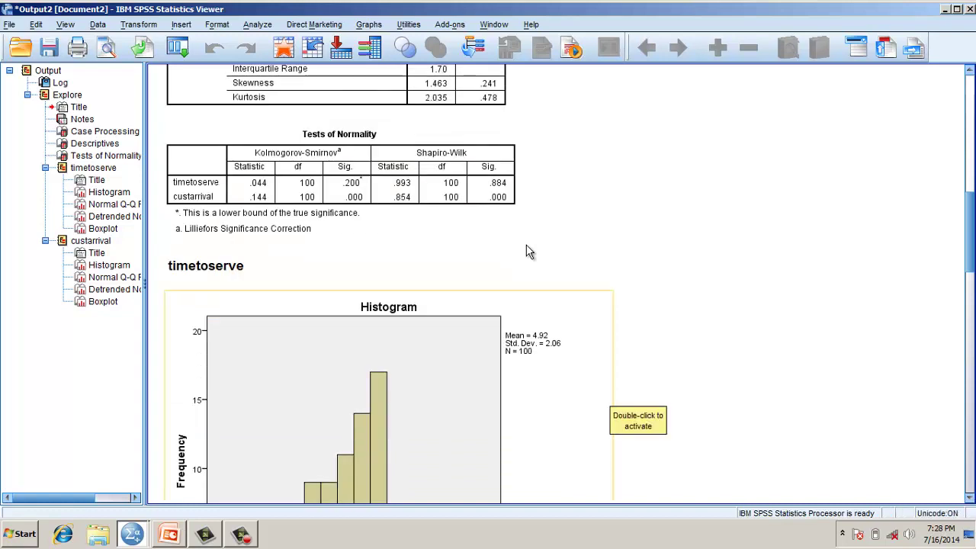
scroll(530, 251, "down", 2)
scroll(530, 251, "down", 2)
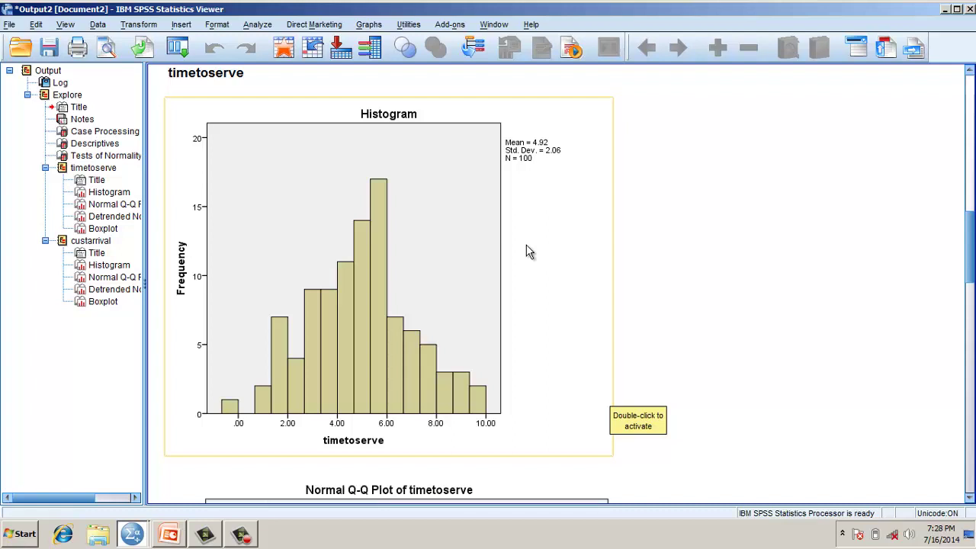
scroll(530, 252, "down", 3)
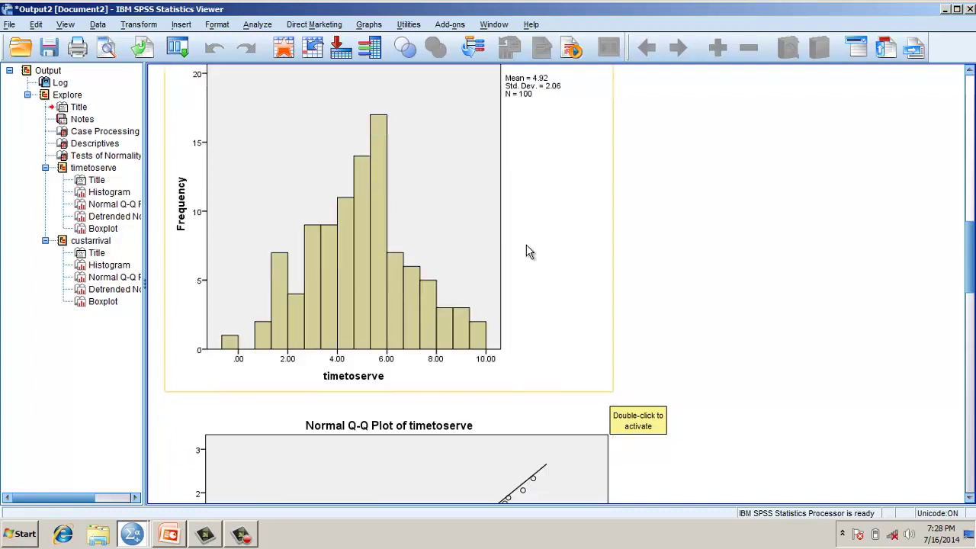
scroll(530, 252, "down", 4)
scroll(530, 252, "down", 2)
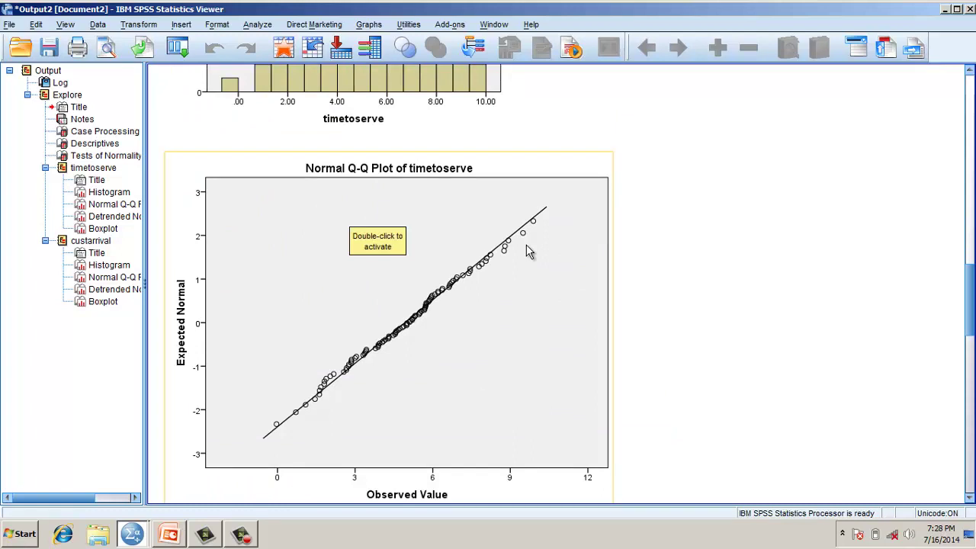
scroll(530, 252, "down", 2)
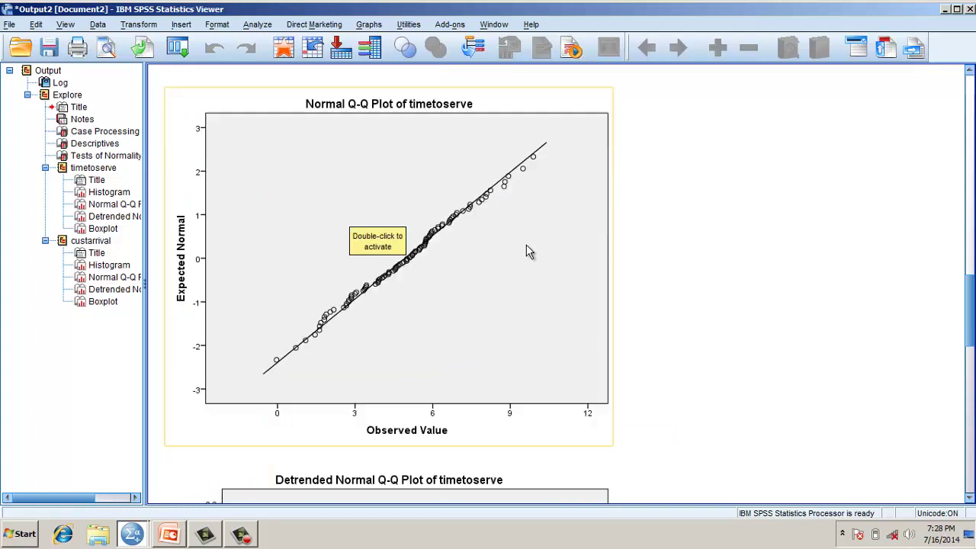
scroll(529, 252, "down", 2)
scroll(530, 251, "up", 1)
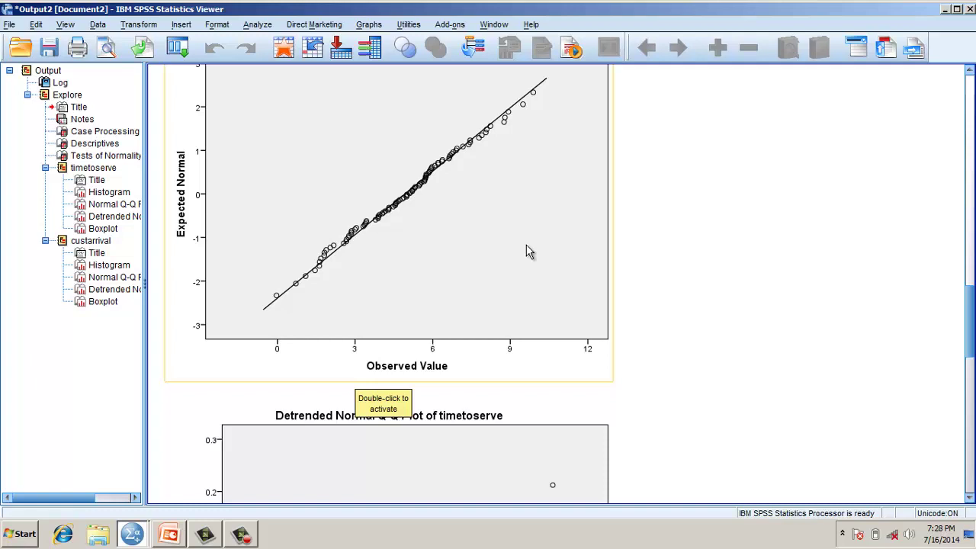
- Scroll through the detrended Q-Q plots, then back to the right-skewed custarrival histogram and Q-Q plot
scroll(530, 252, "down", 5)
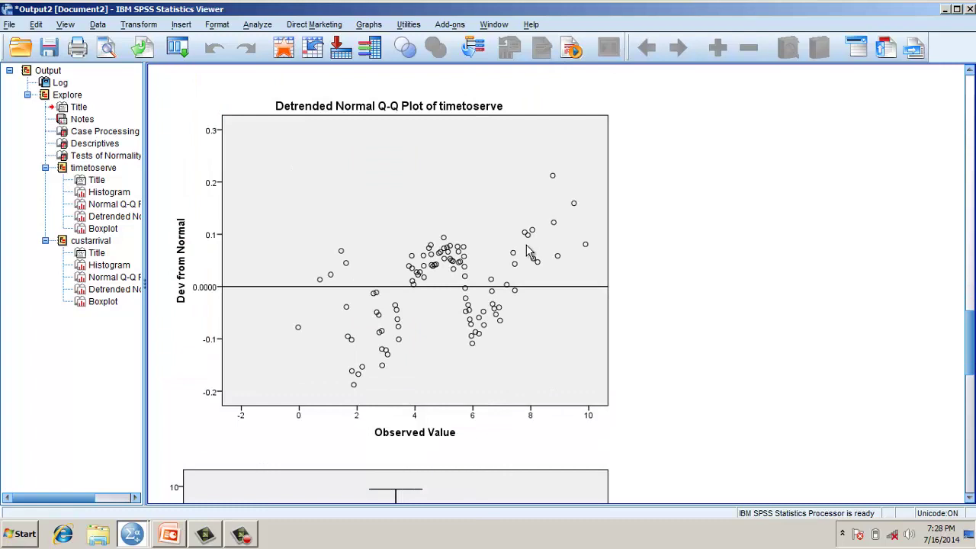
scroll(529, 251, "down", 4)
scroll(530, 252, "down", 4)
scroll(530, 252, "down", 5)
scroll(530, 252, "down", 5)
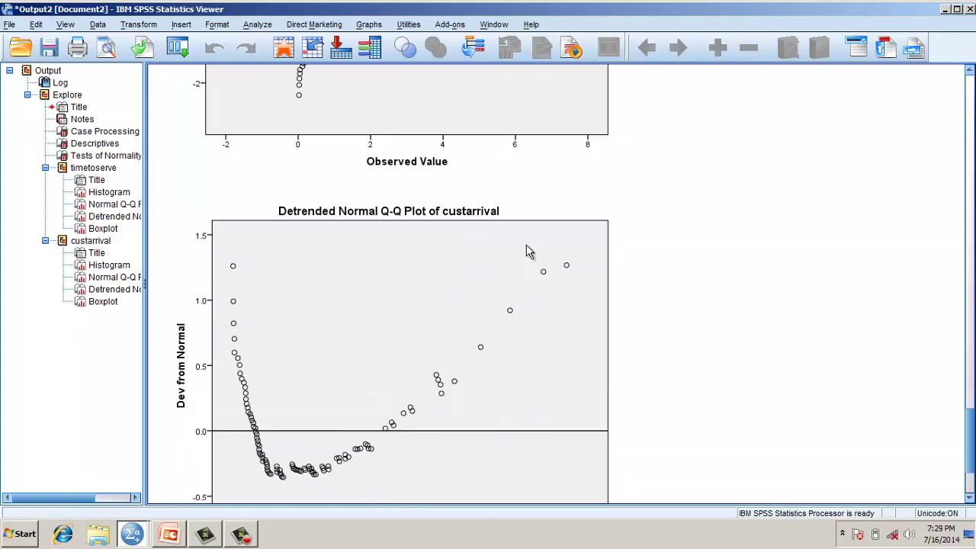
scroll(530, 251, "up", 3)
scroll(530, 251, "up", 2)
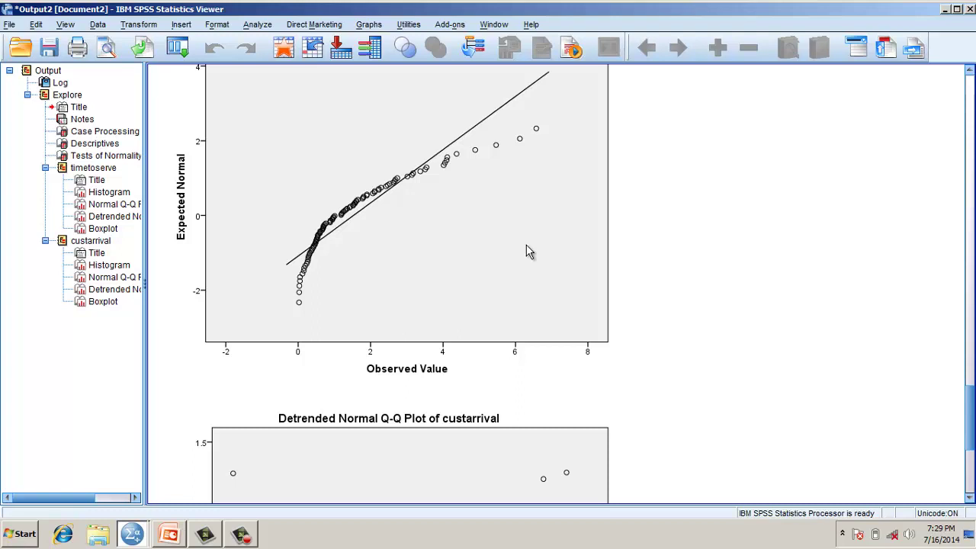
scroll(530, 251, "up", 4)
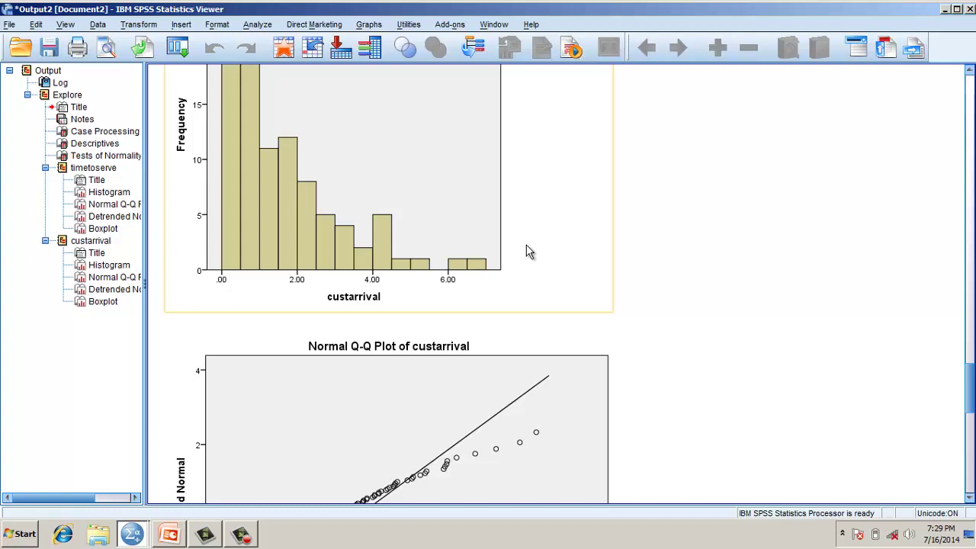
scroll(530, 252, "down", 3)
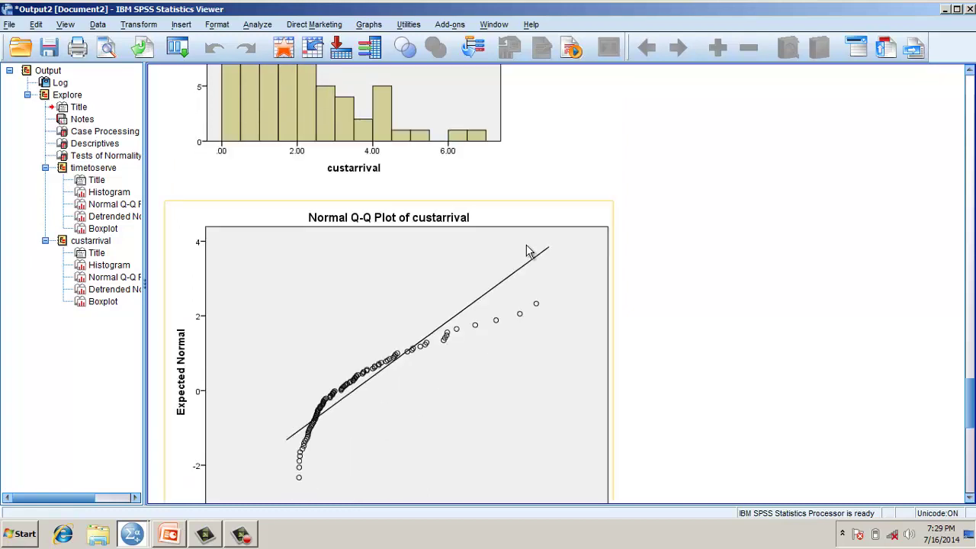